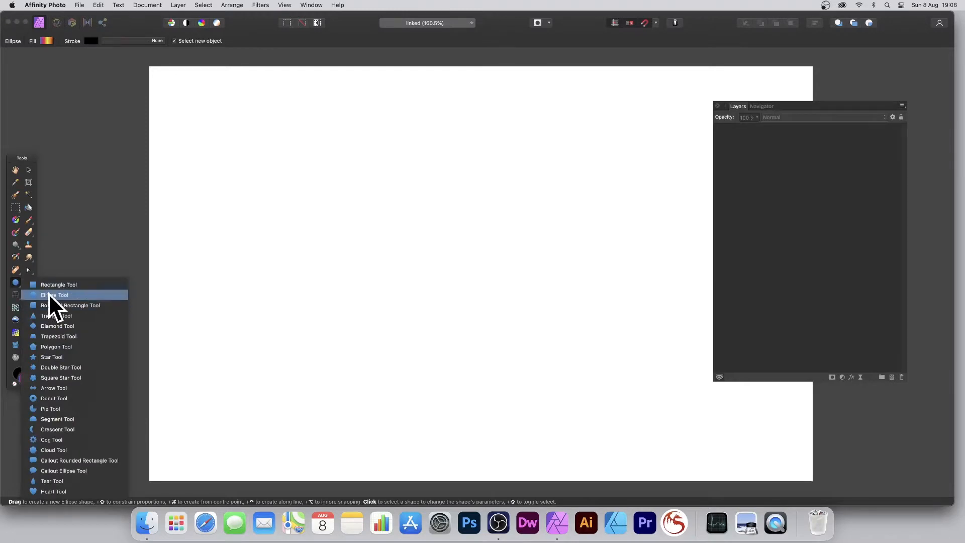
- Draw a large circle with a multicolour linear gradient fill on the blank page and display its gradient settings
left_click(322, 151)
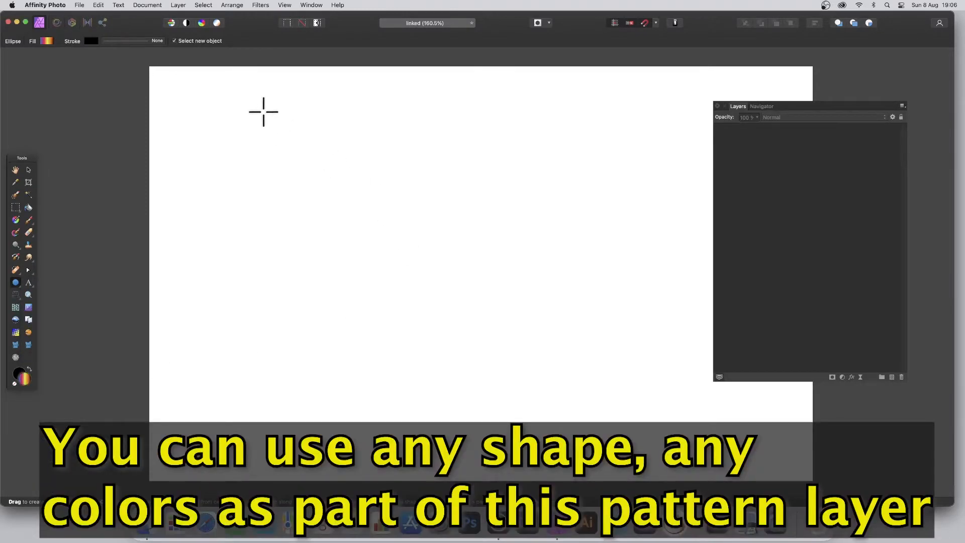
left_click_drag(263, 107, 572, 397)
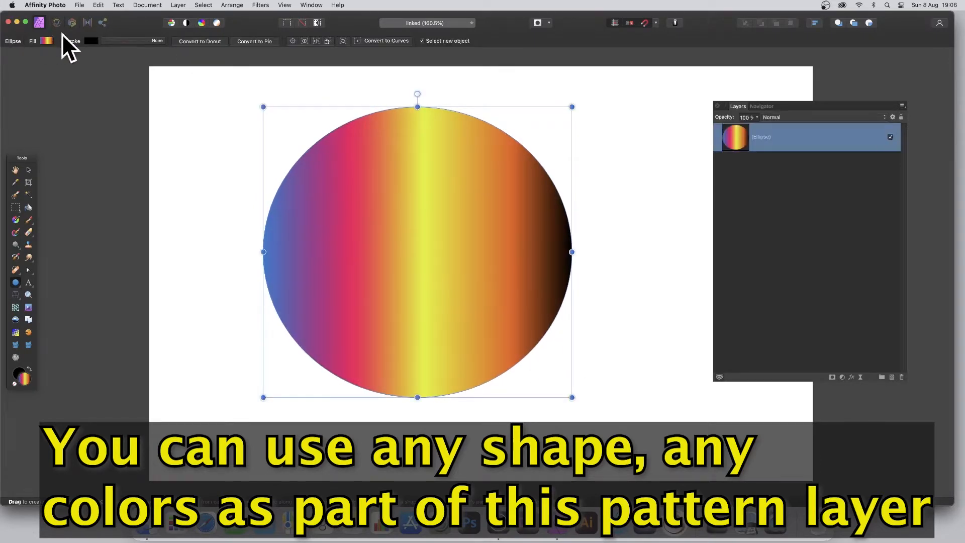
left_click(47, 40)
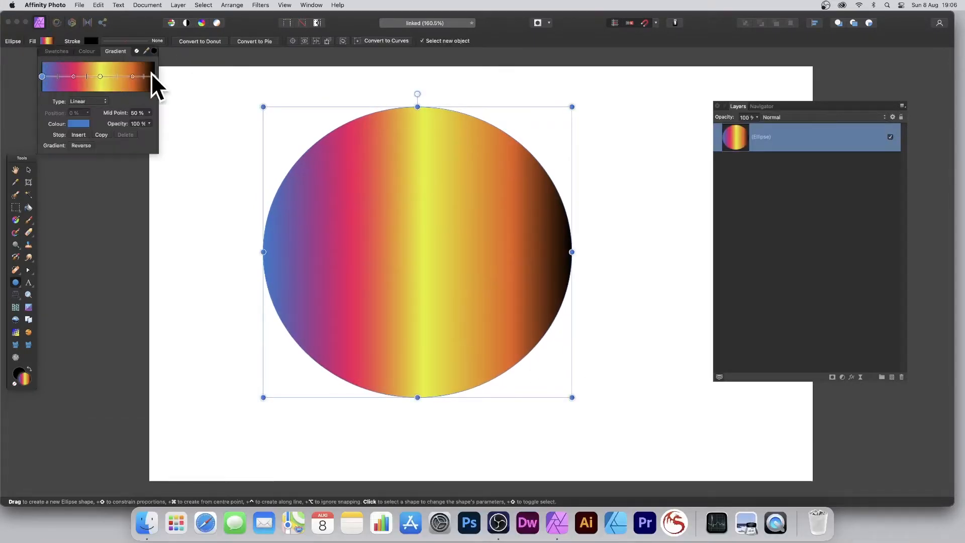
- Rasterise the gradient circle and create a new pattern layer from the selection
left_click(175, 5)
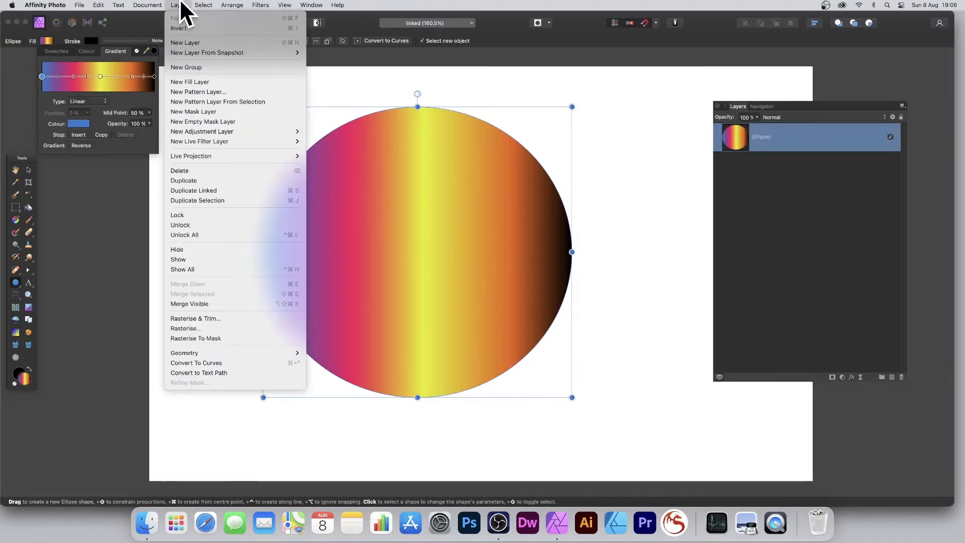
left_click(182, 327)
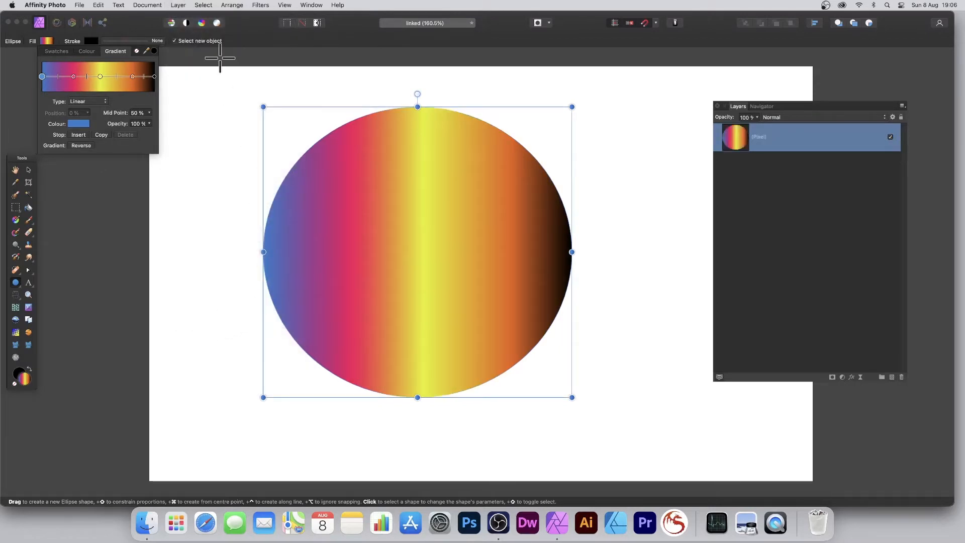
left_click(178, 5)
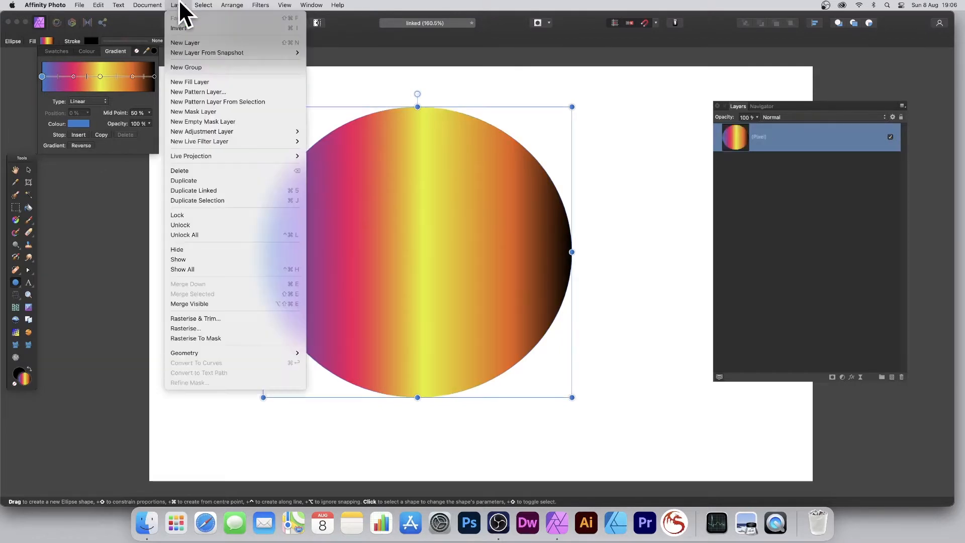
left_click(197, 102)
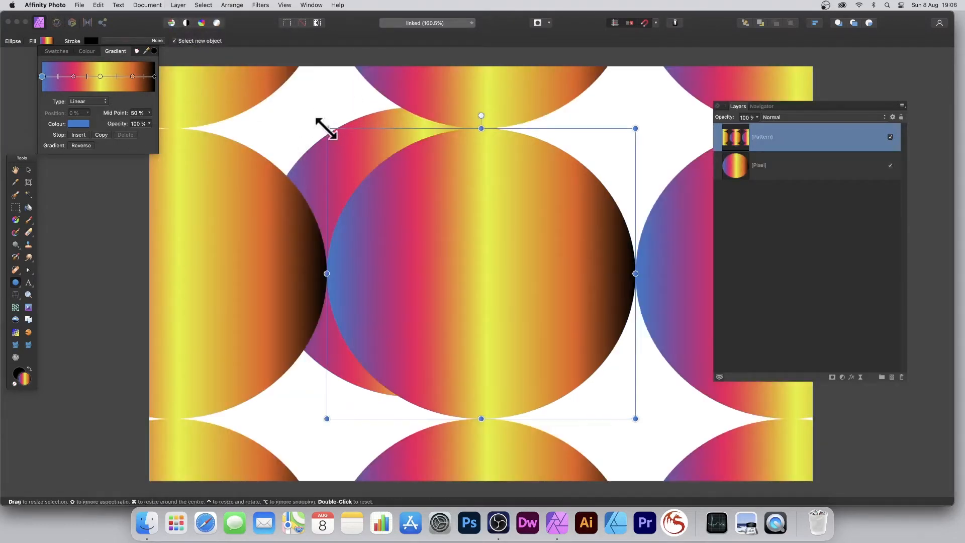
- Turn on mirroring for the pattern layer and scale its tile down to a small circle near the page's centre
left_click_drag(327, 129, 442, 247)
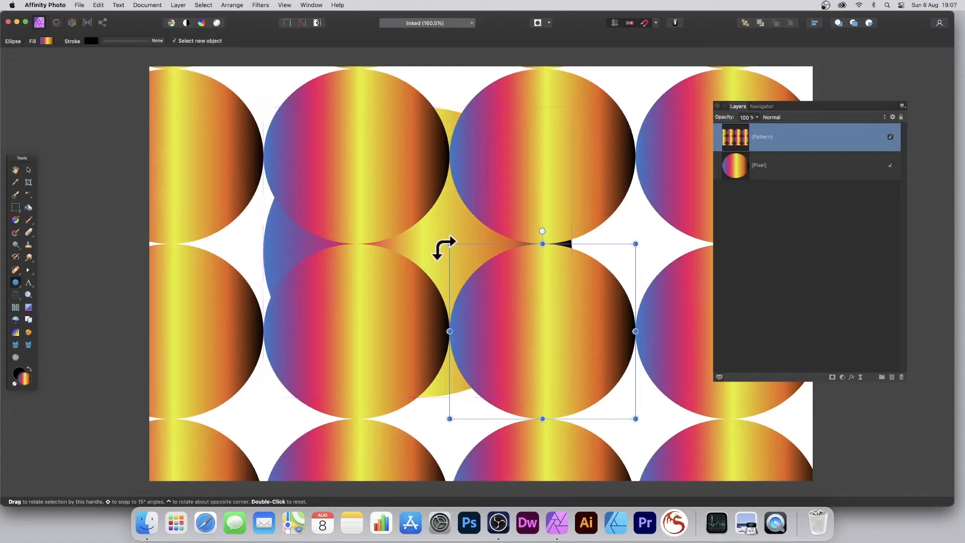
left_click(28, 169)
left_click(53, 41)
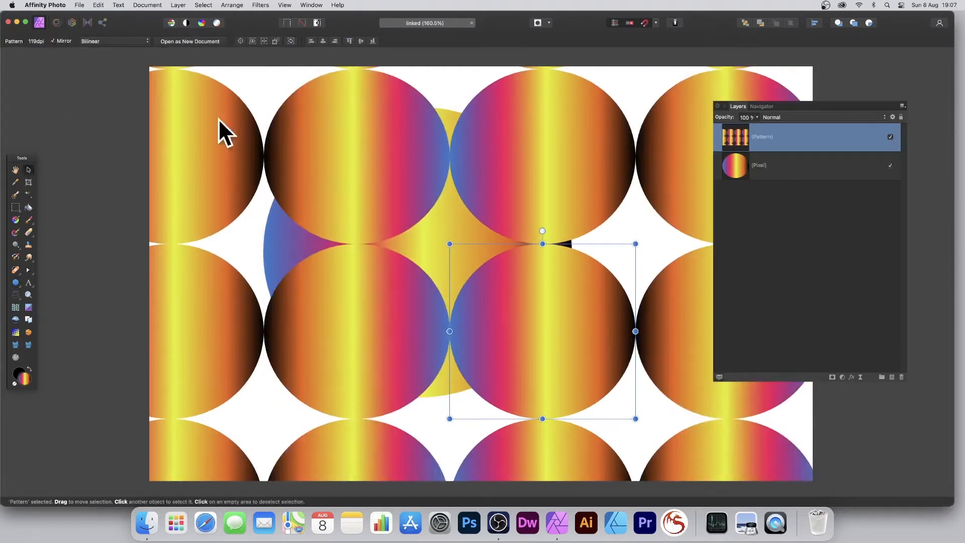
left_click_drag(450, 244, 518, 308)
left_click_drag(547, 349, 426, 269)
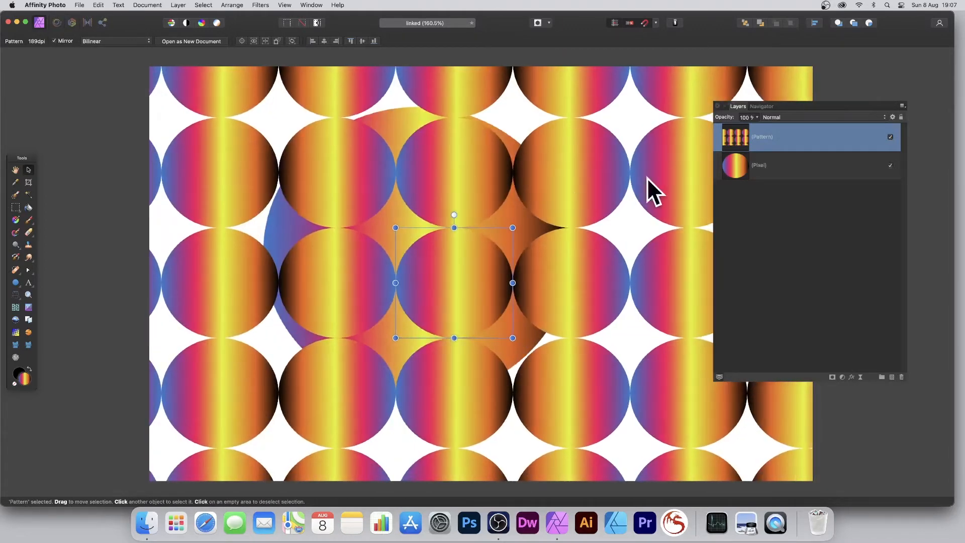
- Delete the original pixel circle layer and shrink the remaining pattern's tile slightly
left_click(758, 171)
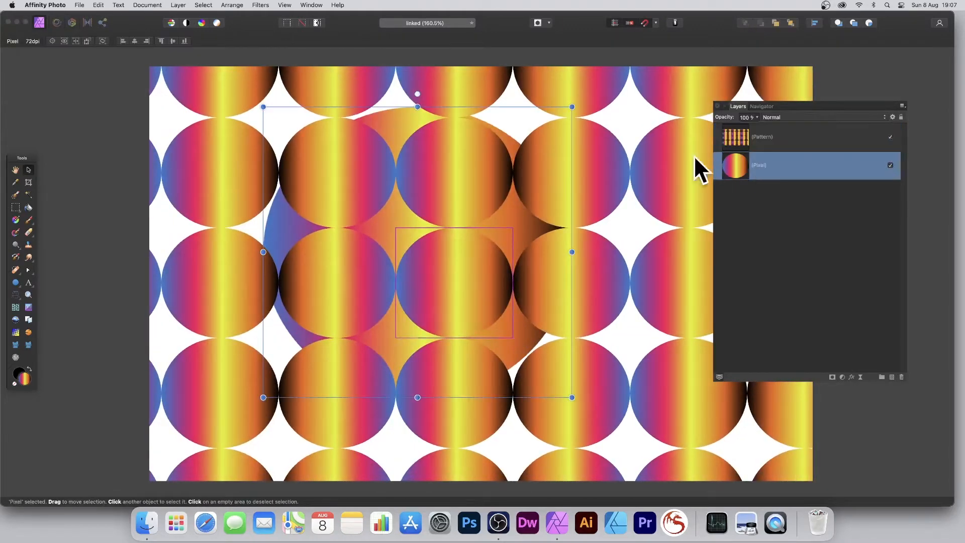
left_click(900, 376)
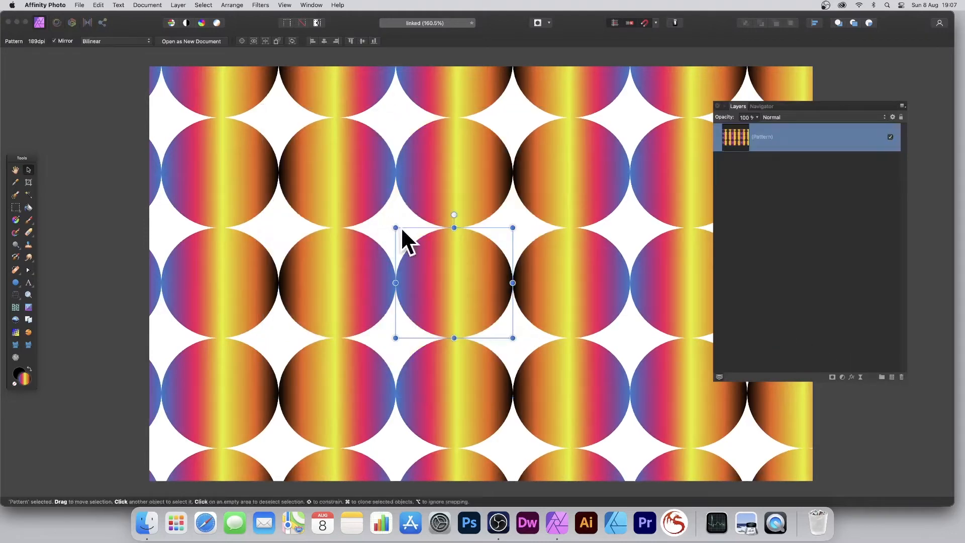
mouse_move(394, 224)
left_mouse_down()
mouse_move(411, 247)
mouse_move(395, 231)
left_mouse_up()
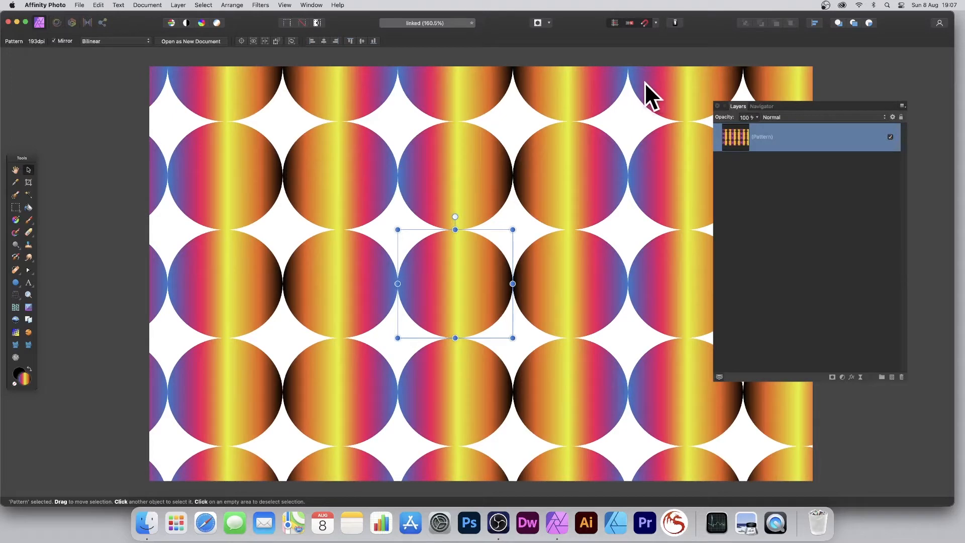
- Create a linked duplicate of the pattern layer, then shrink its tile and offset it from the original pattern
left_click(176, 5)
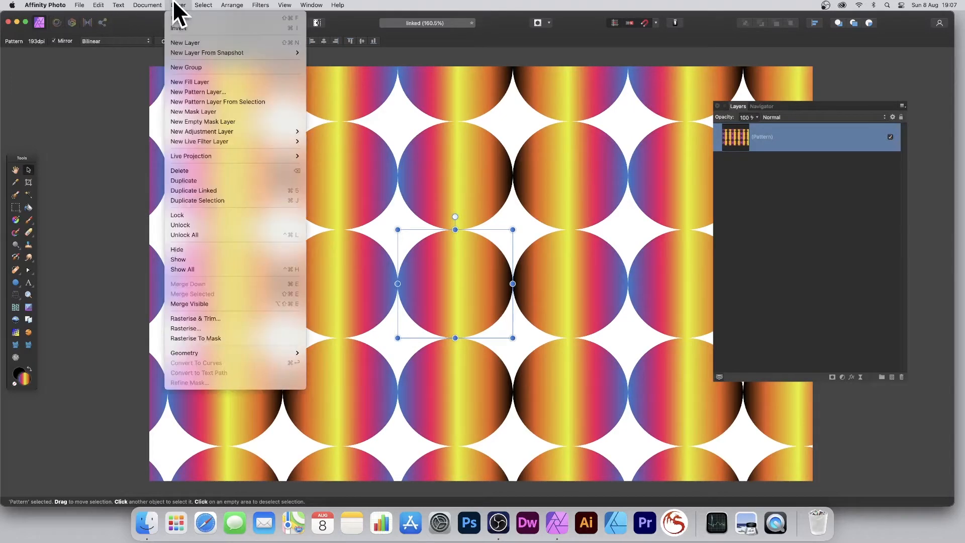
left_click(199, 190)
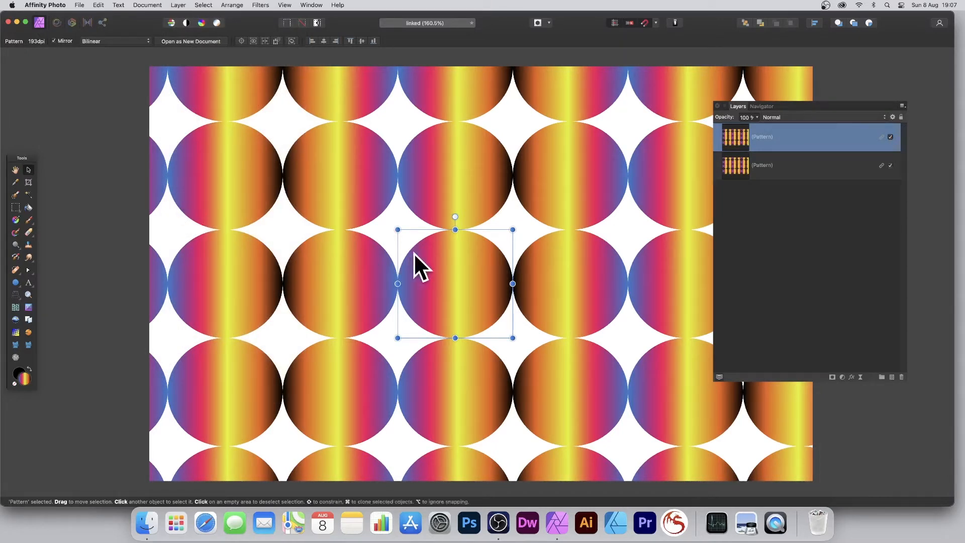
left_click_drag(413, 267, 348, 234)
left_click_drag(335, 197, 404, 258)
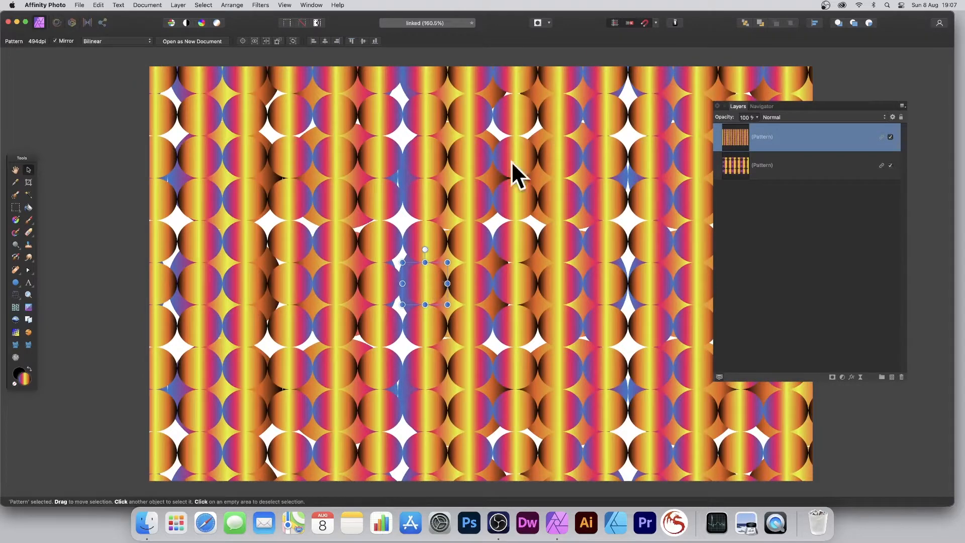
left_click_drag(422, 283, 337, 262)
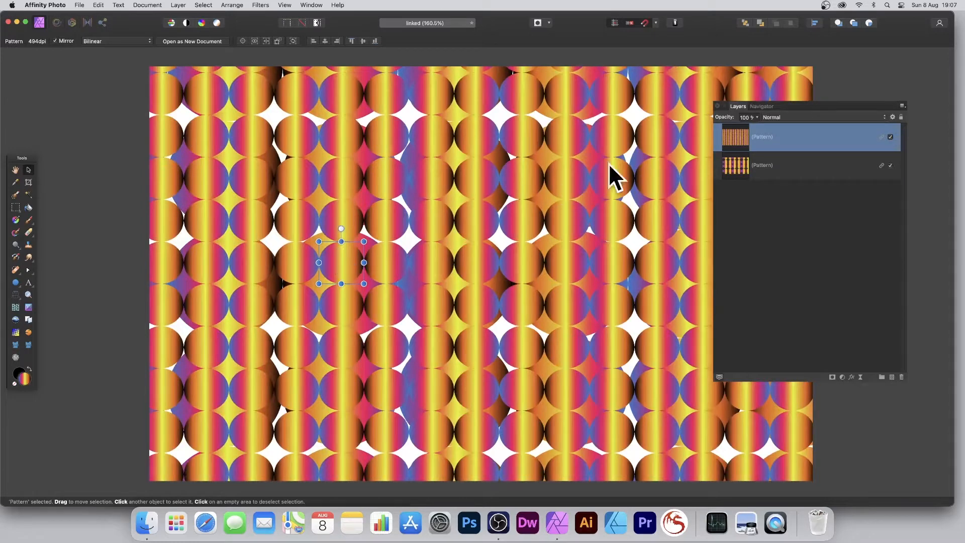
- Set the linked pattern layers' blend mode to Difference, and rotate and skew the upper pattern's tile
left_click(890, 136)
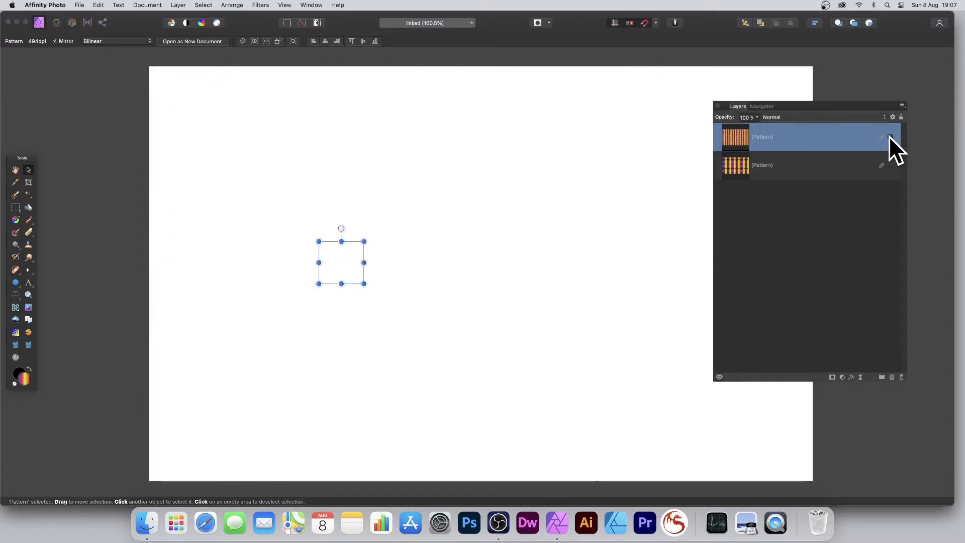
left_click(890, 136)
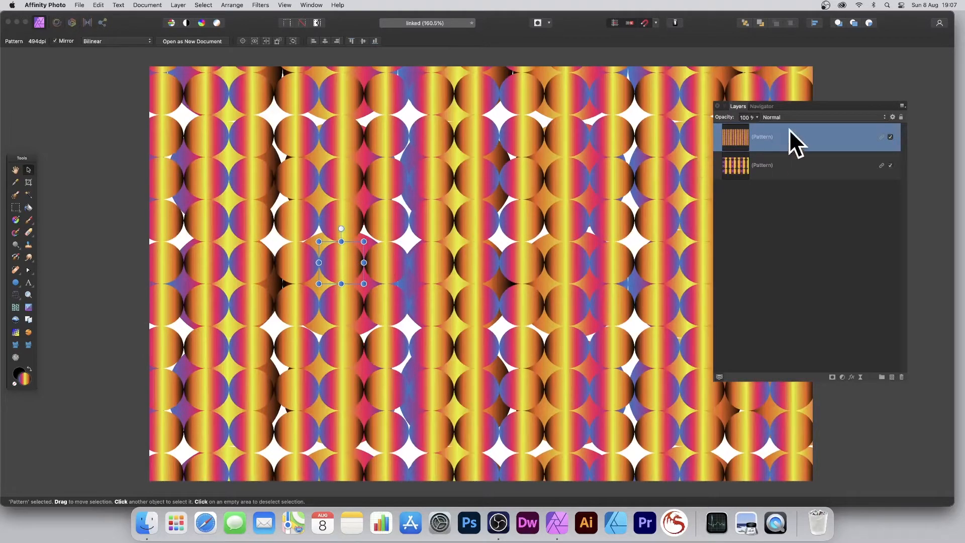
left_click(780, 118)
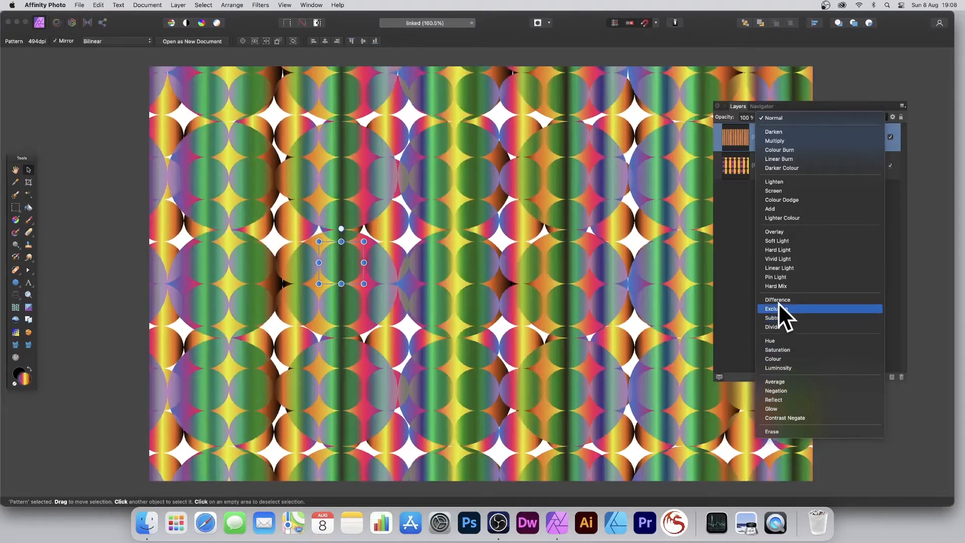
left_click(778, 300)
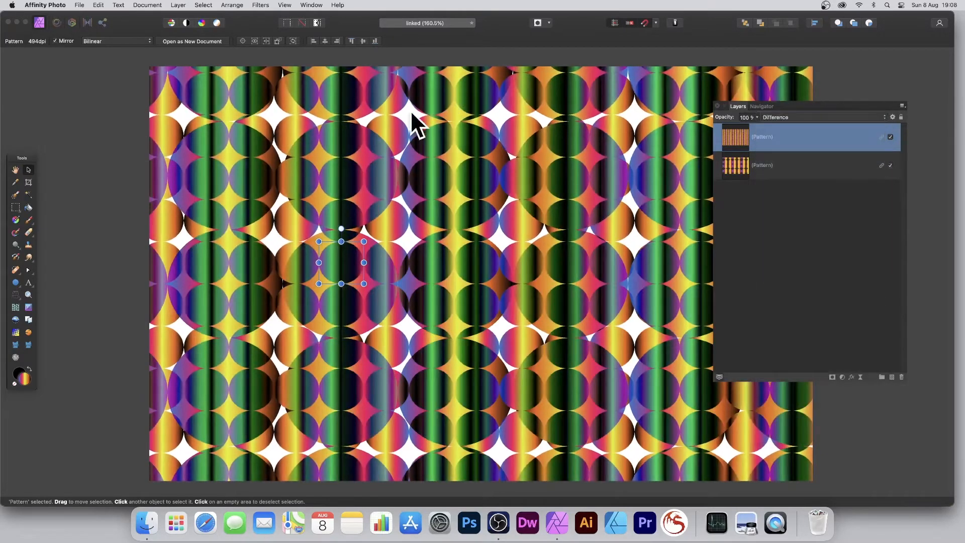
left_click_drag(364, 241, 377, 297)
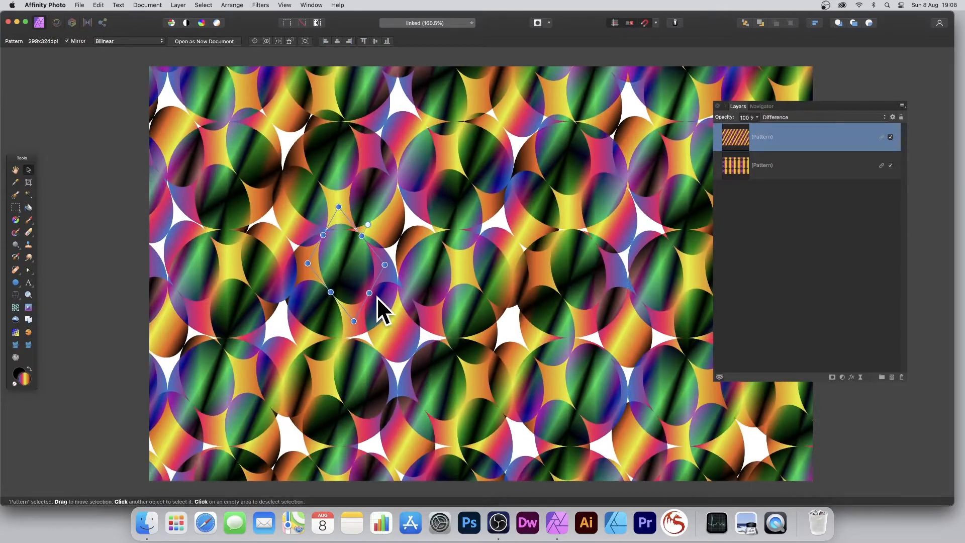
- Create another linked duplicate of the top pattern layer and scale its slanted tile down
left_click(178, 5)
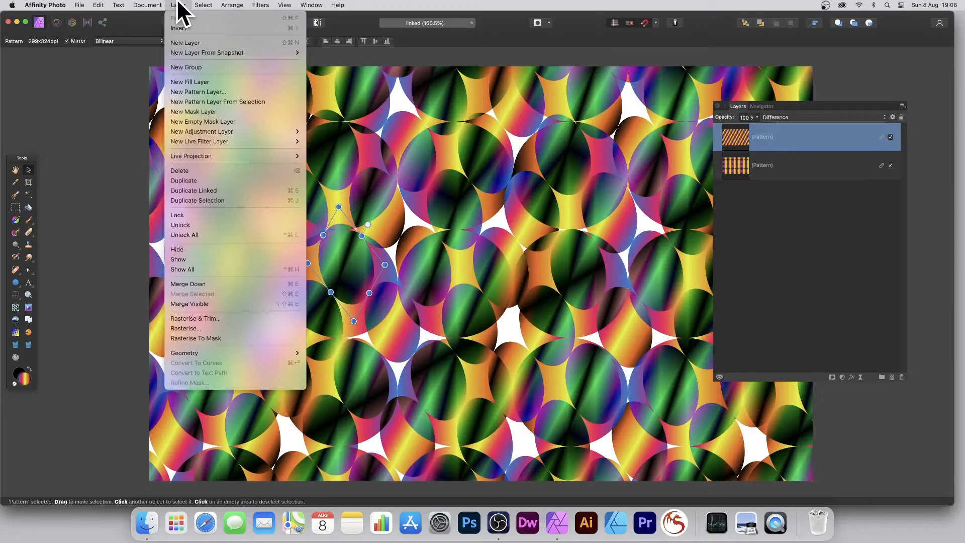
left_click(207, 190)
left_click_drag(338, 206, 341, 240)
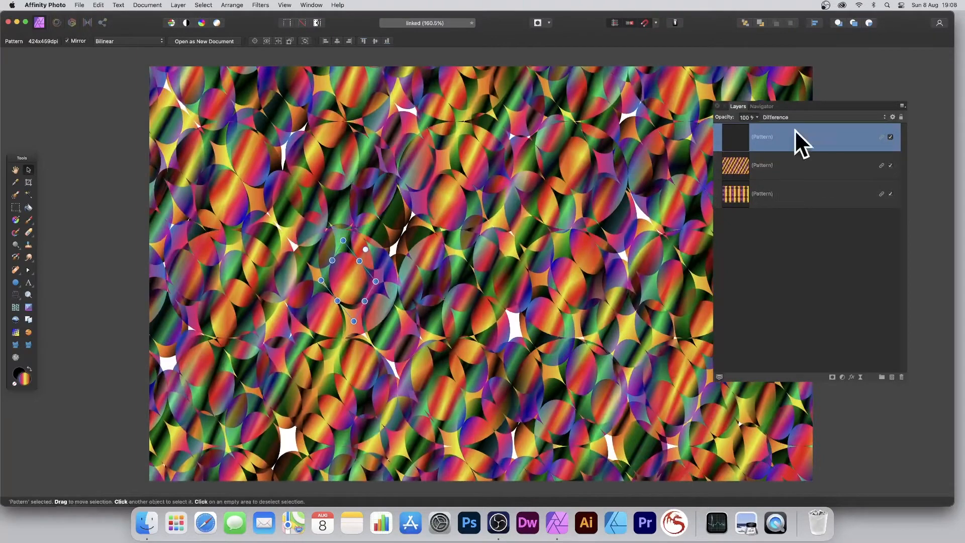
- Enlarge the bottom pattern layer's tile and move it to a new position under the other patterns
left_click(789, 170)
left_click(787, 195)
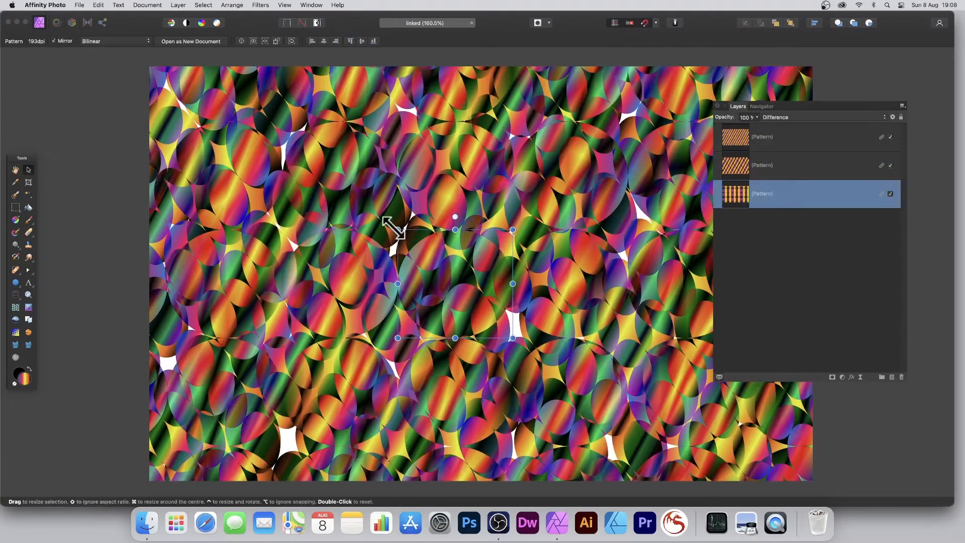
left_click_drag(398, 230, 284, 131)
scroll(284, 130, "up", 2)
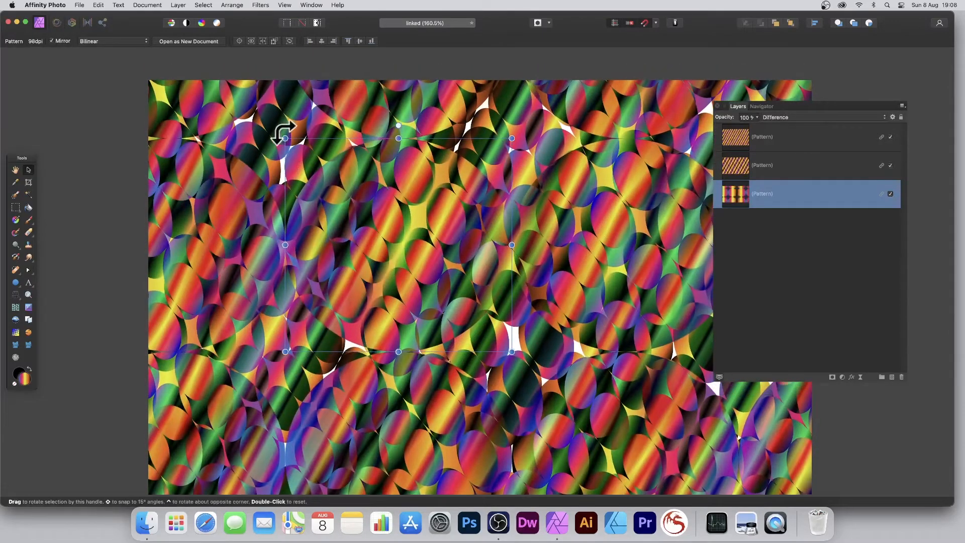
left_click_drag(286, 140, 333, 185)
left_click_drag(437, 223, 407, 241)
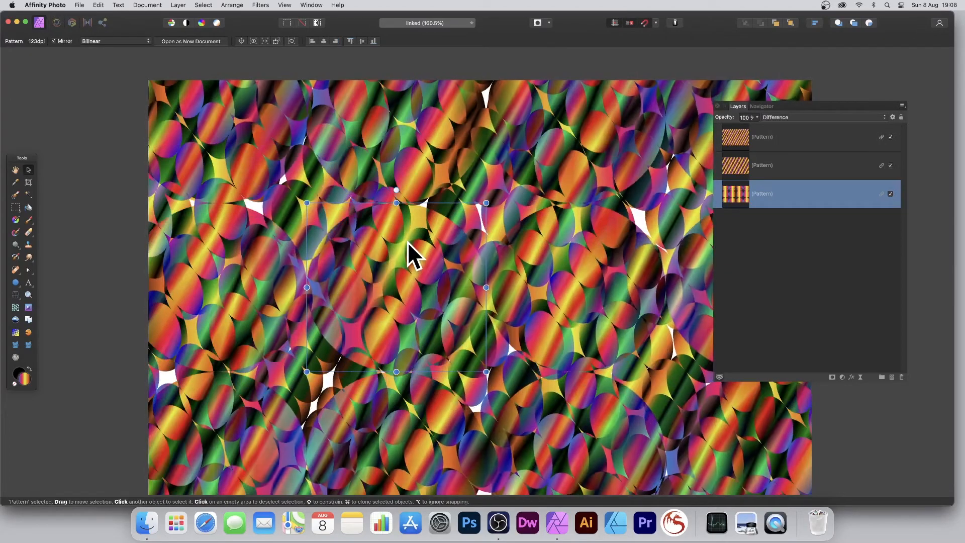
- Apply a Gaussian Blur with a 17.4 px radius to the bottom linked pattern layer
left_click(261, 5)
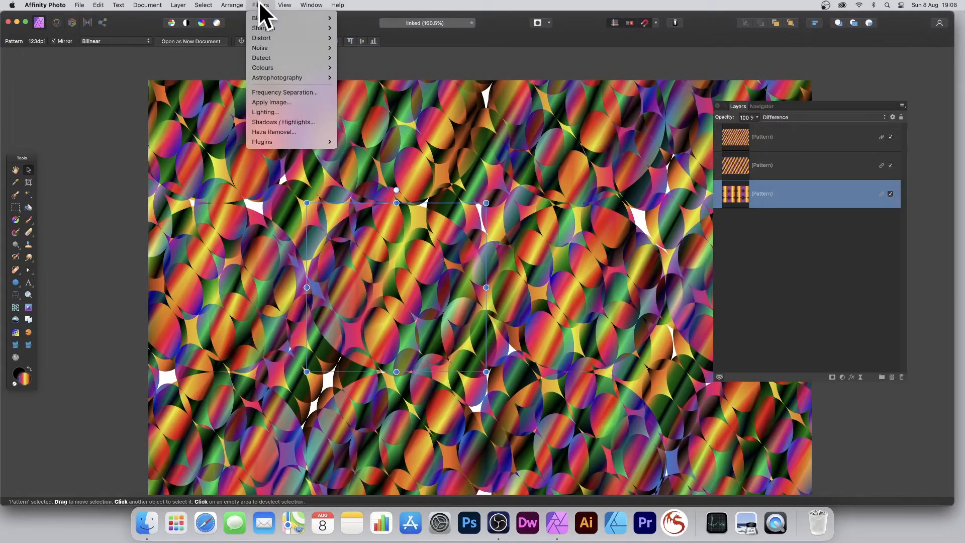
mouse_move(264, 18)
left_click(353, 26)
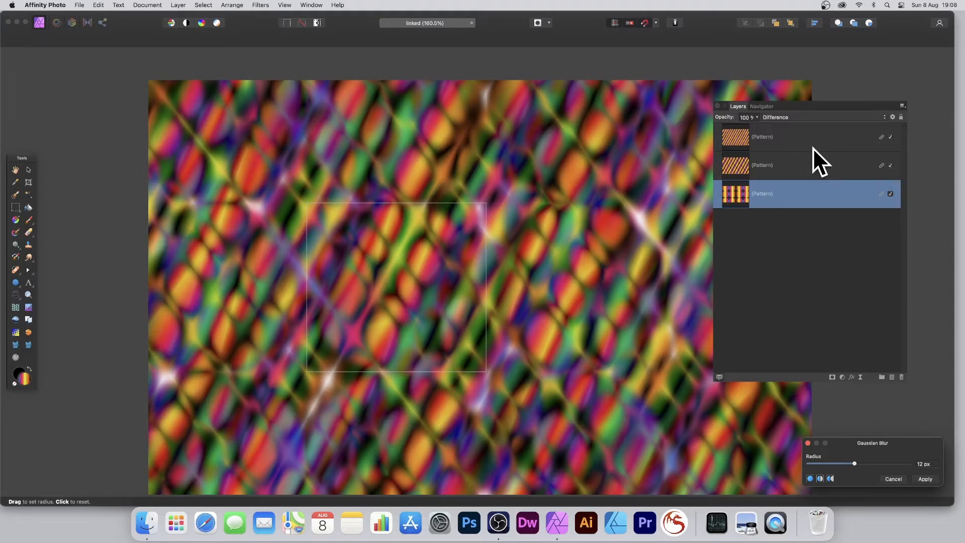
mouse_move(450, 276)
left_mouse_down()
mouse_move(485, 285)
mouse_move(421, 278)
mouse_move(437, 286)
left_mouse_up()
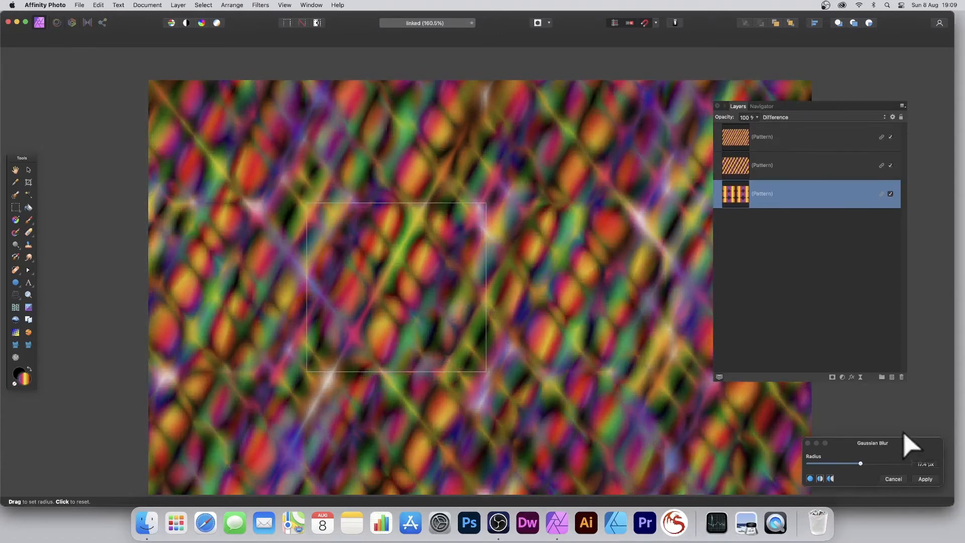
left_click_drag(899, 443, 512, 231)
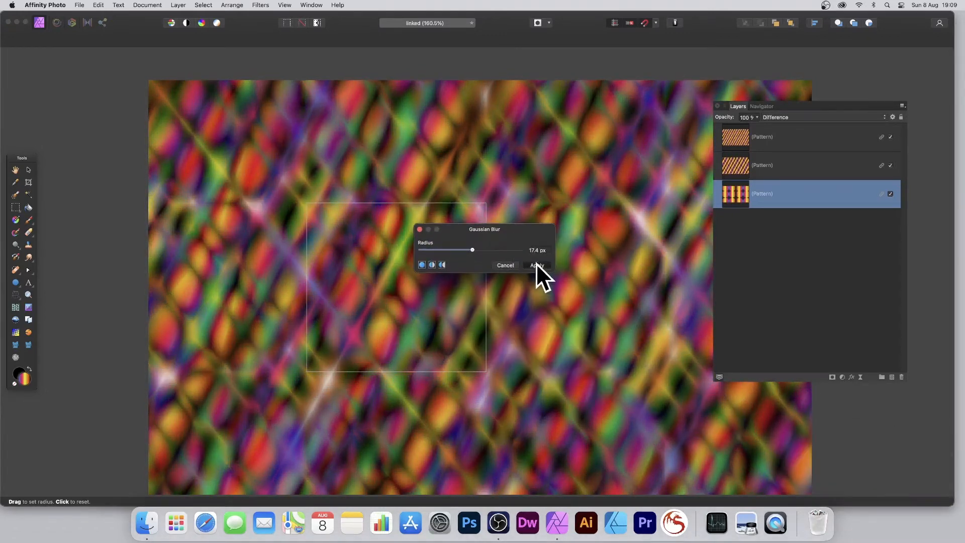
left_click(535, 263)
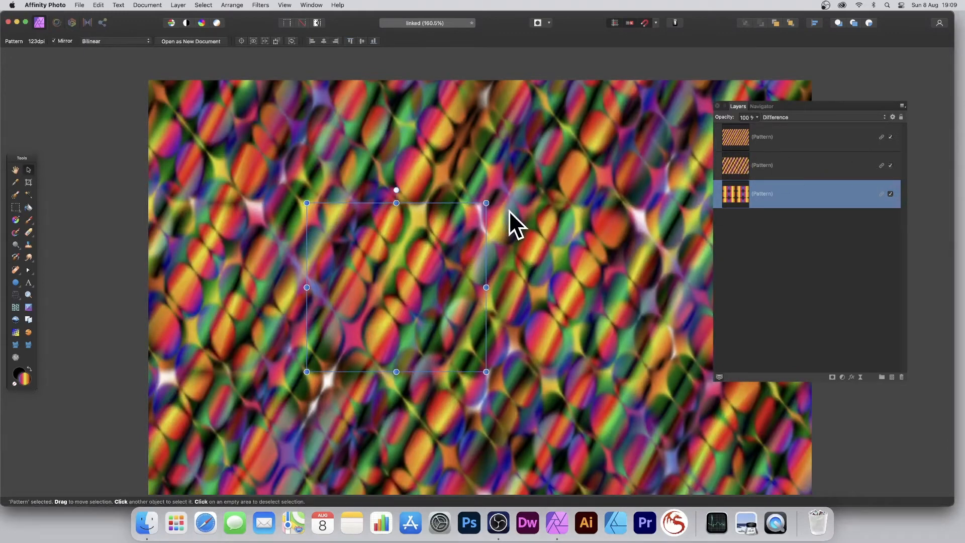
- Rotate and slightly shrink the bottom pattern layer's tile, and warp it with a Deform filter at 100% using Rigid constraints
left_click_drag(486, 203, 441, 145)
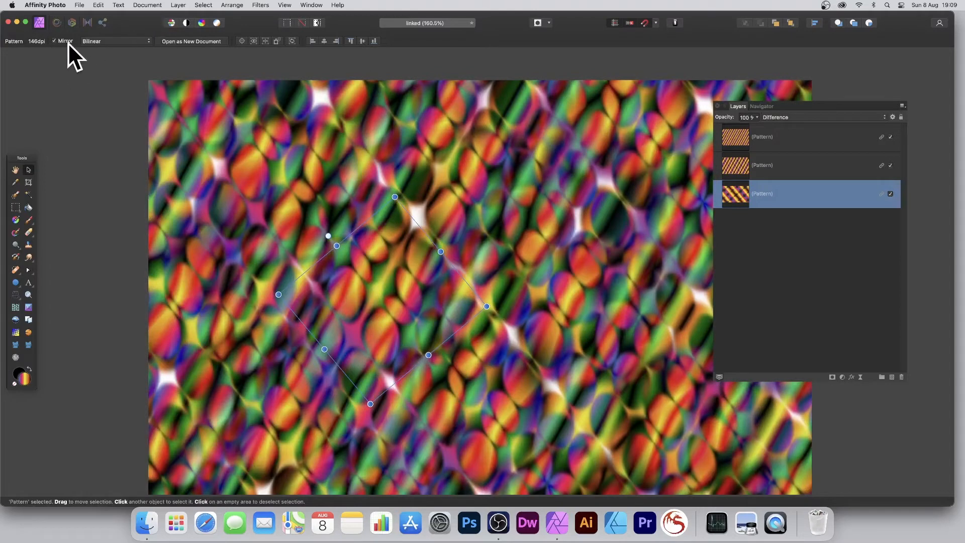
left_click(260, 4)
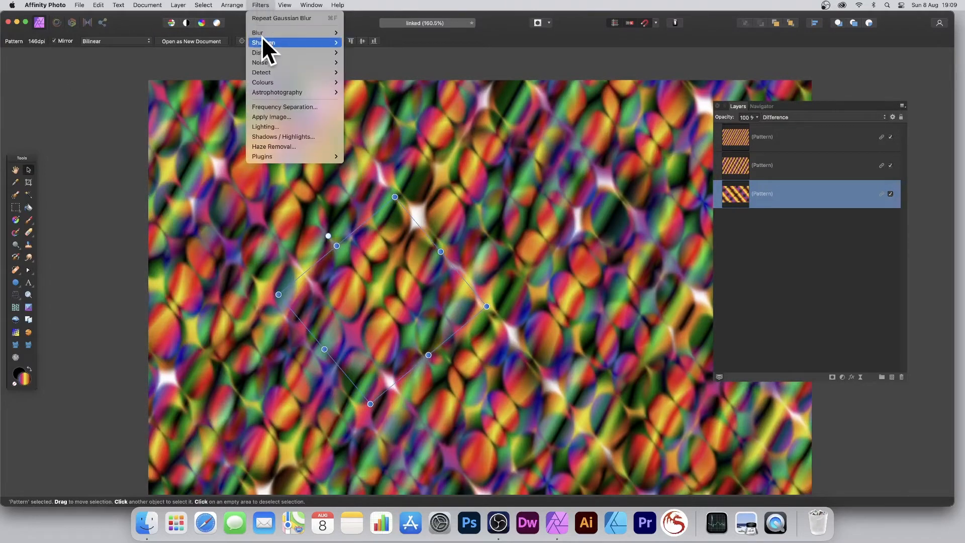
mouse_move(263, 52)
left_click(379, 53)
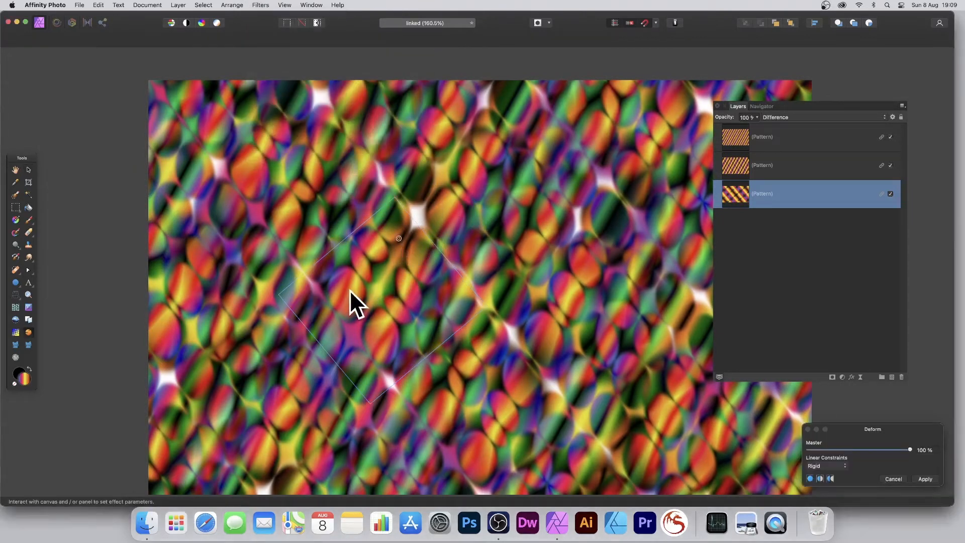
left_click_drag(462, 310, 377, 265)
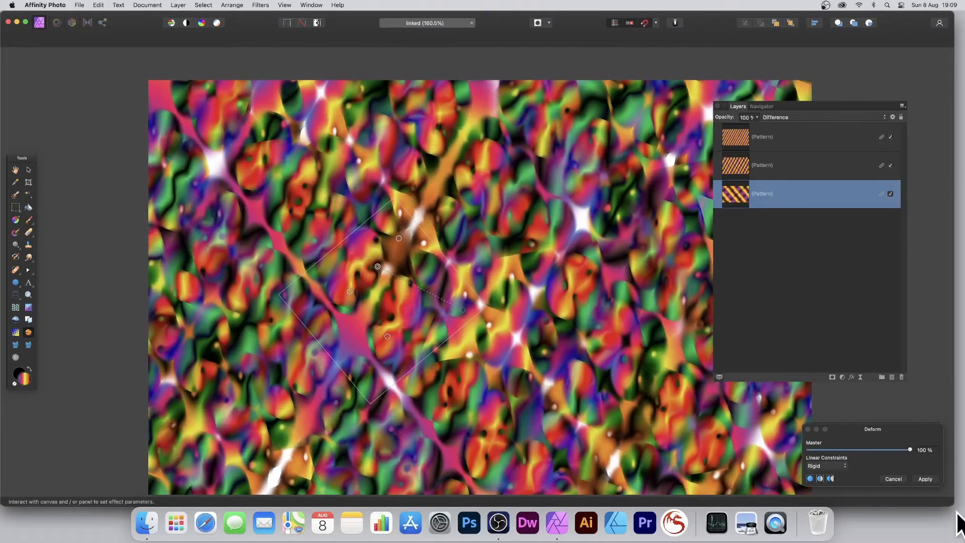
left_click(925, 479)
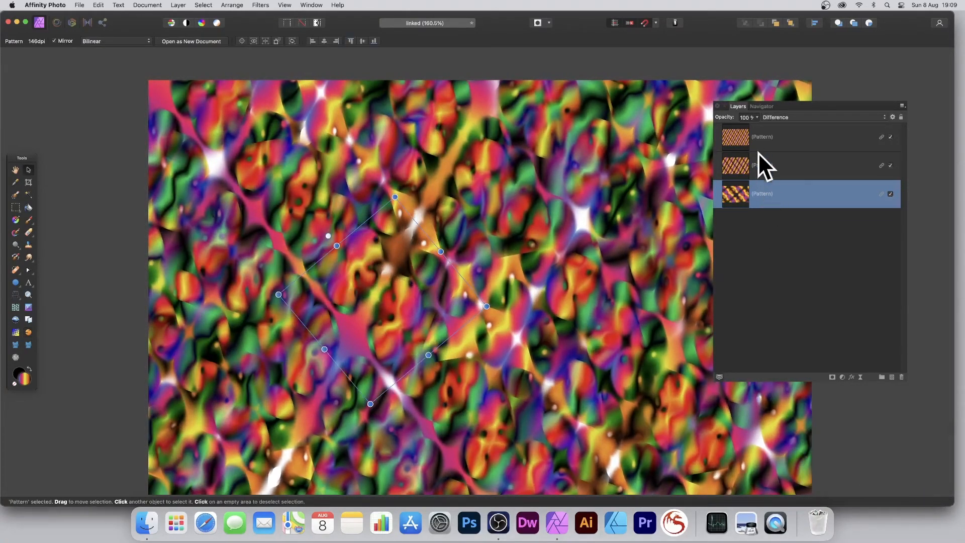
- Shrink the top pattern layer's tile slightly and add a linked duplicate with its tile rotated, skewed and enlarged
left_click(738, 134)
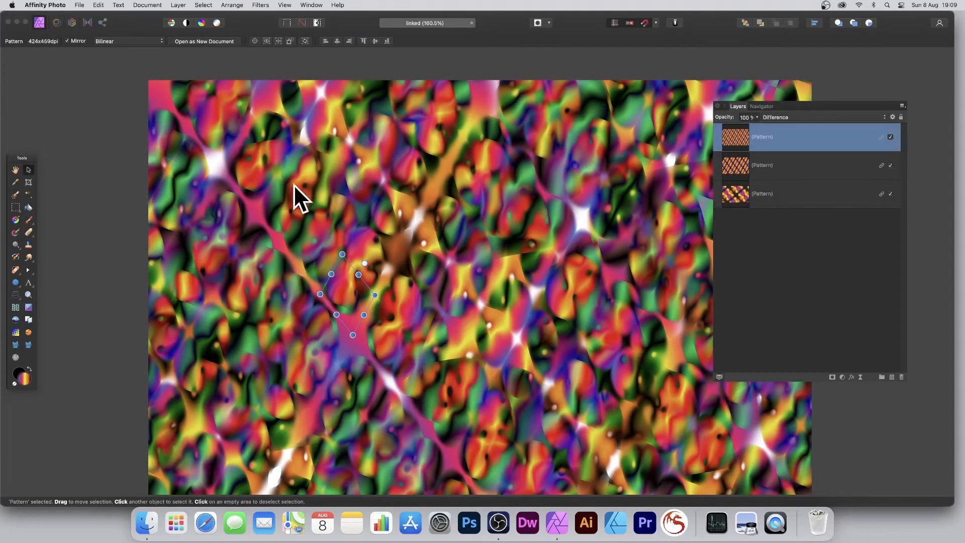
mouse_move(342, 254)
left_mouse_down()
mouse_move(344, 163)
mouse_move(344, 261)
left_mouse_up()
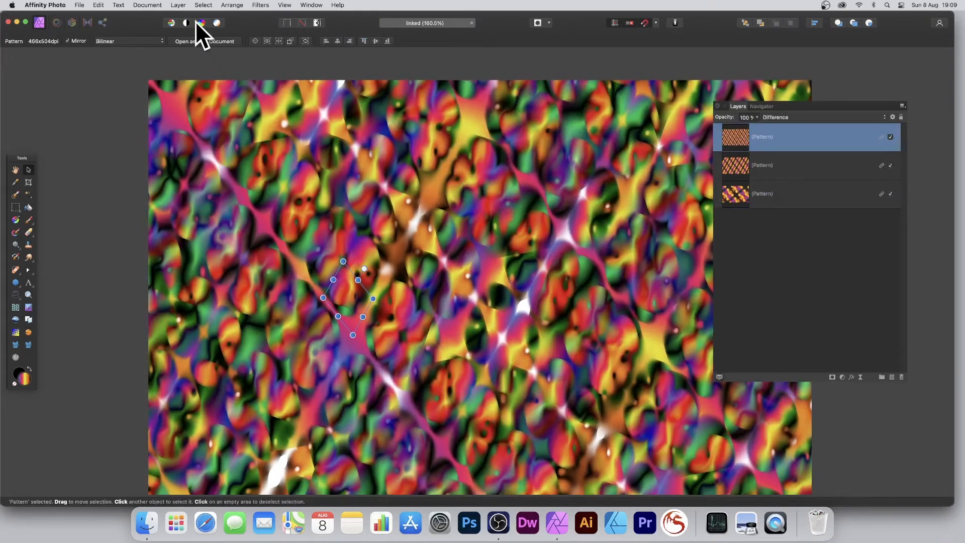
left_click(178, 5)
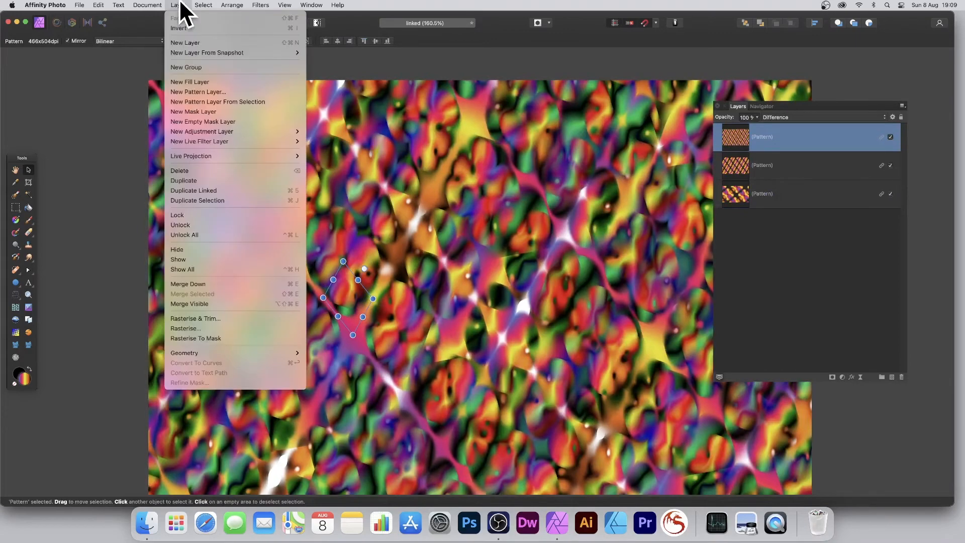
left_click(194, 191)
left_click_drag(343, 261, 391, 253)
left_click_drag(356, 257, 275, 248)
- Apply a Deform filter at 100% with Rigid constraints to the new top pattern layer, displacing several points in its tile
left_click(260, 5)
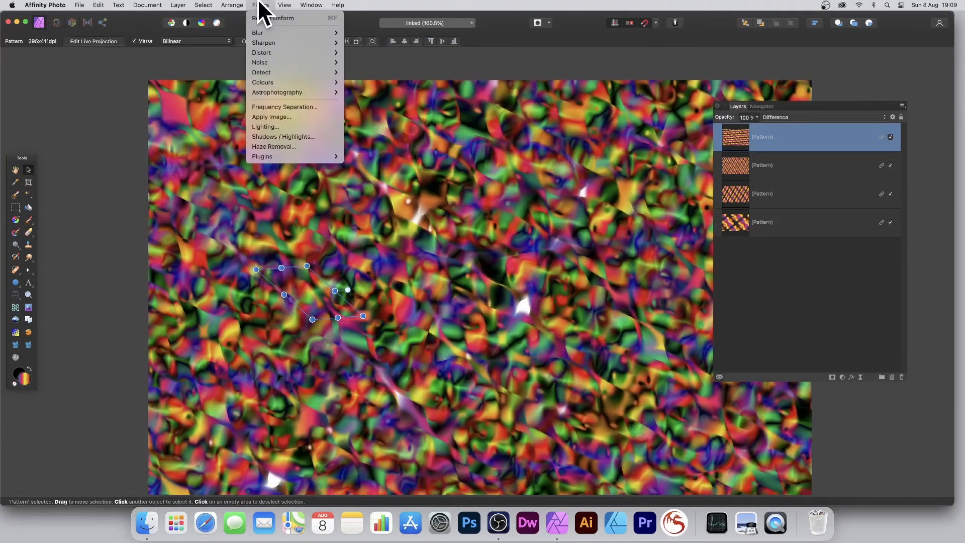
mouse_move(258, 52)
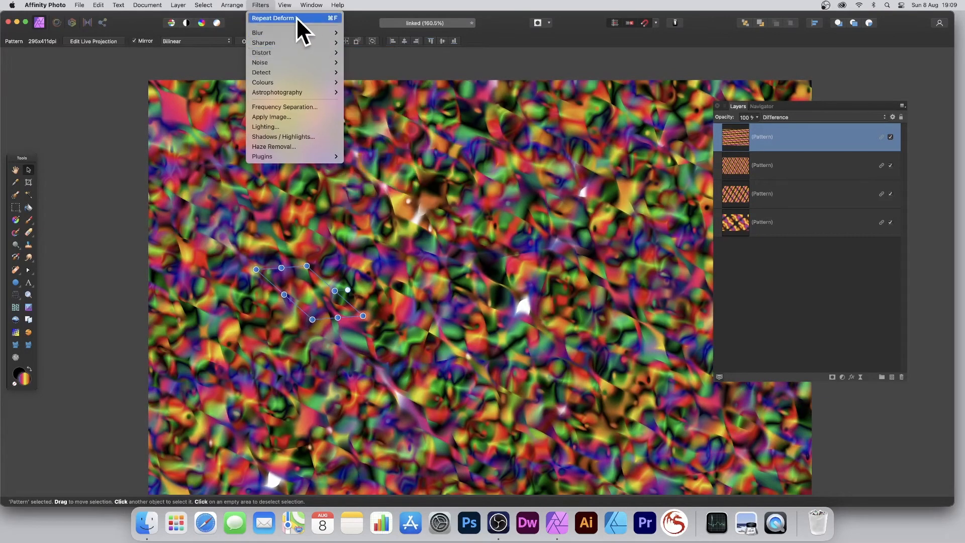
left_click(399, 53)
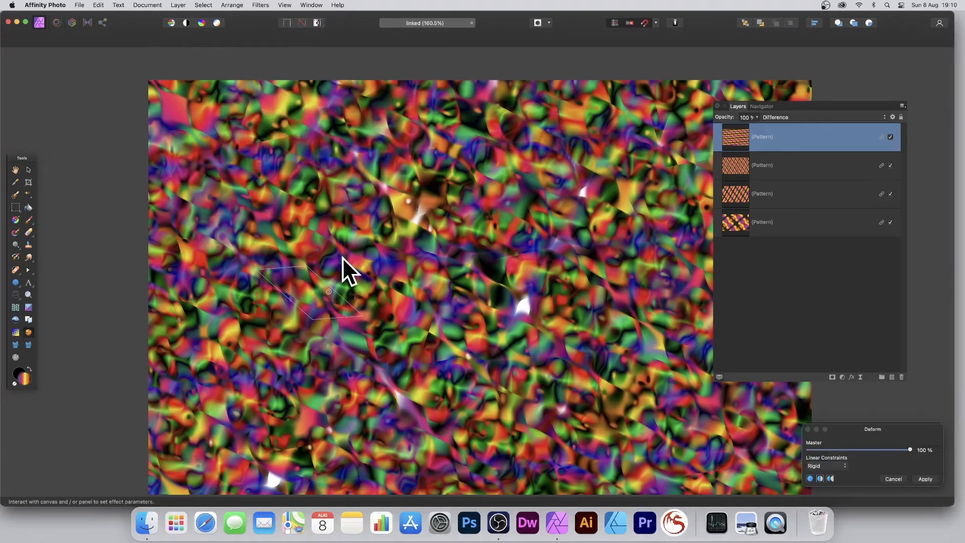
left_click_drag(327, 310, 270, 278)
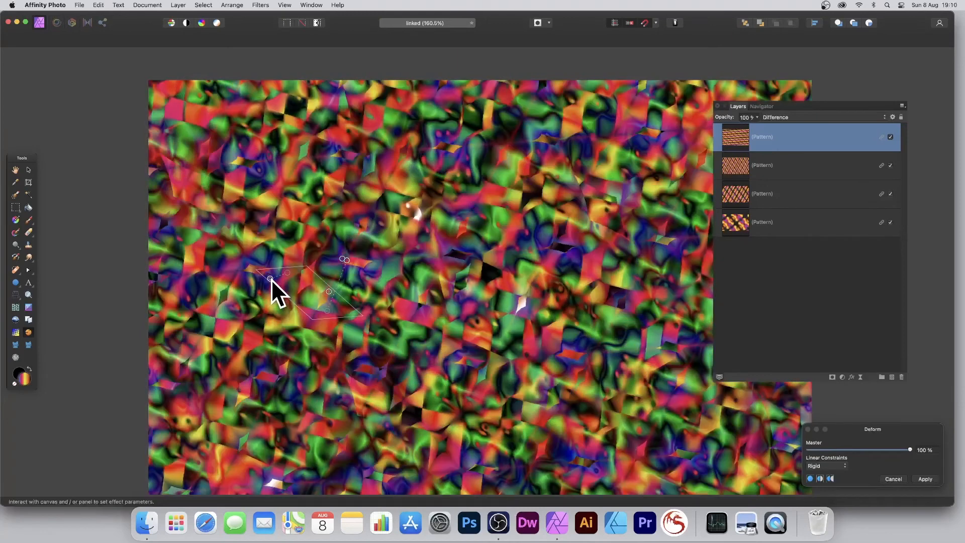
left_click(925, 478)
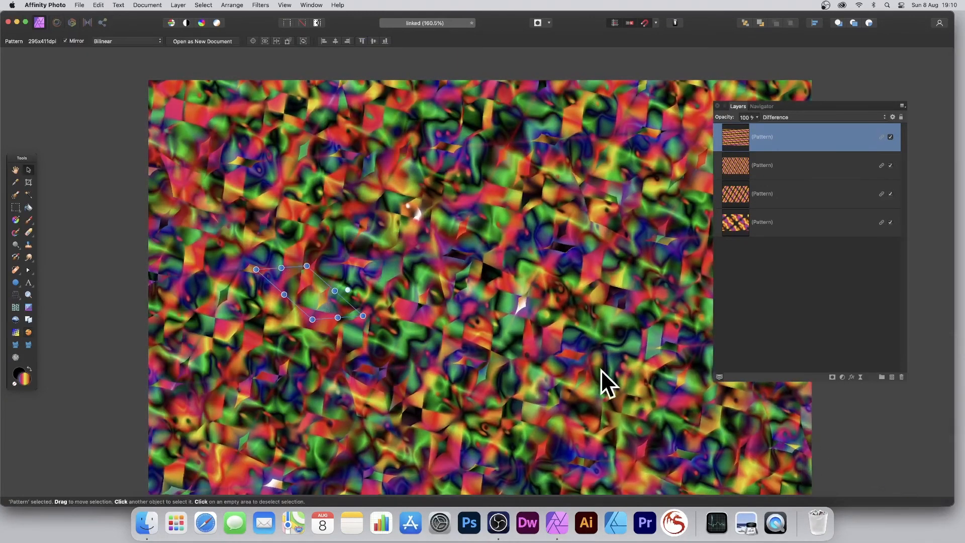